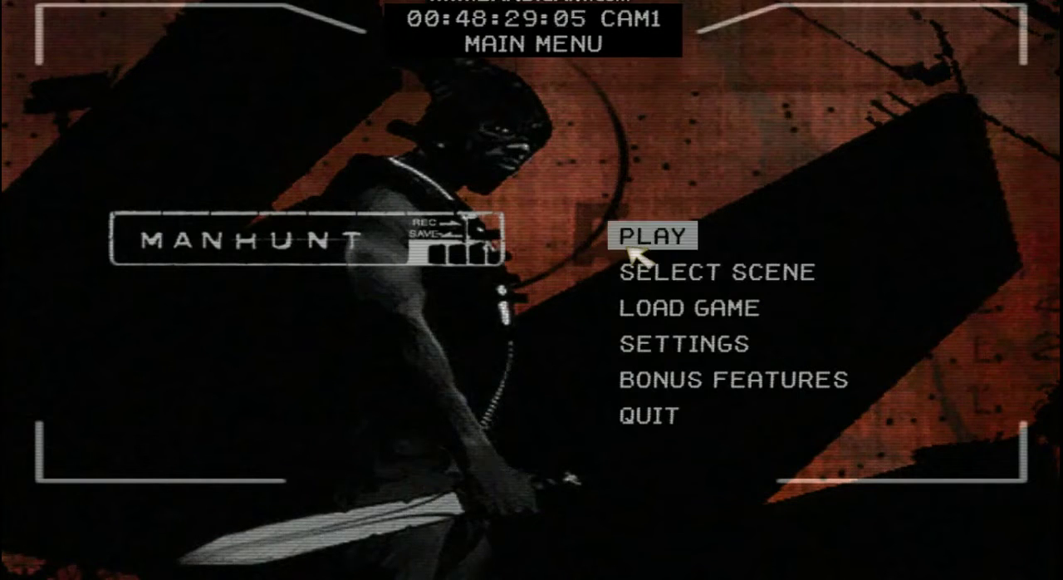
- Open Select Scene from the main menu and show the 1-4 scenes page
left_click(696, 282)
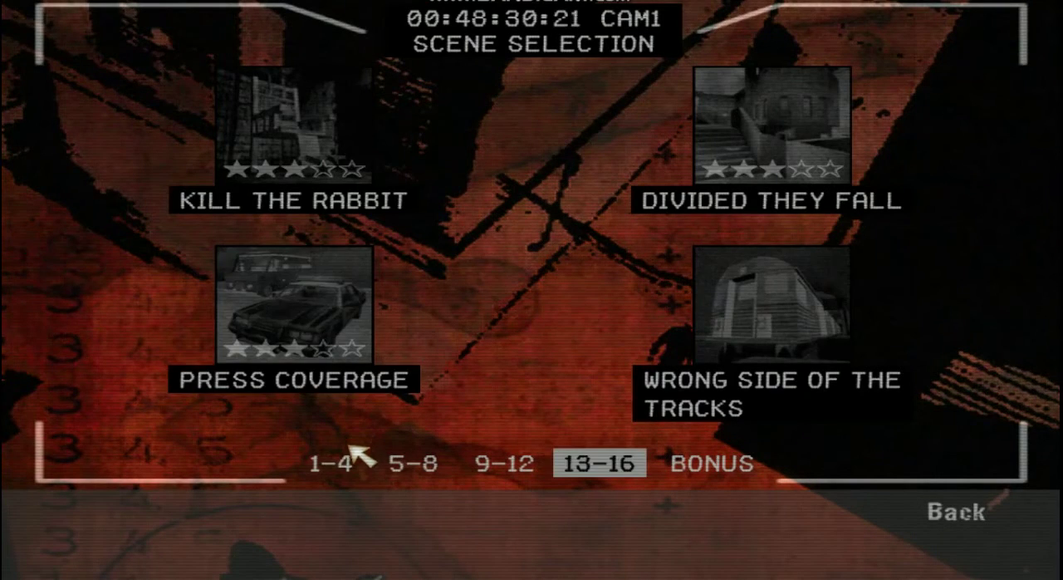
left_click(348, 461)
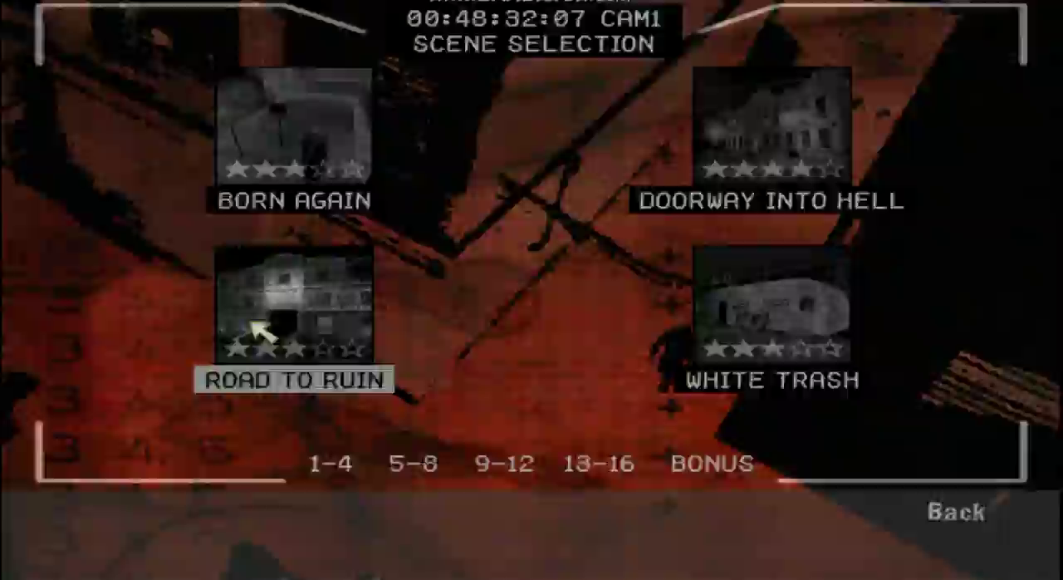
- Launch the Road to Ruin scene and play the night street level to completion
left_click(282, 323)
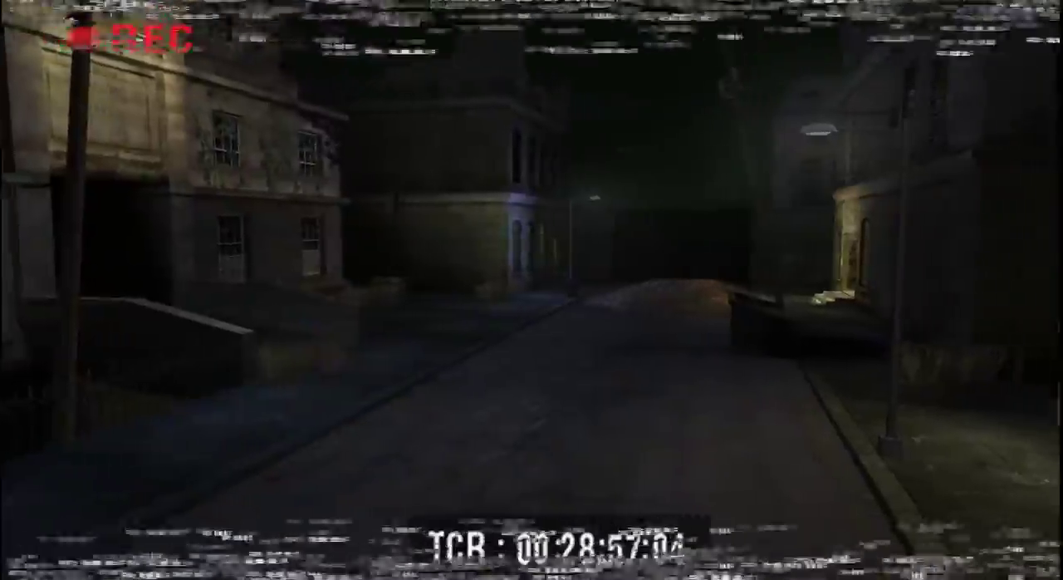